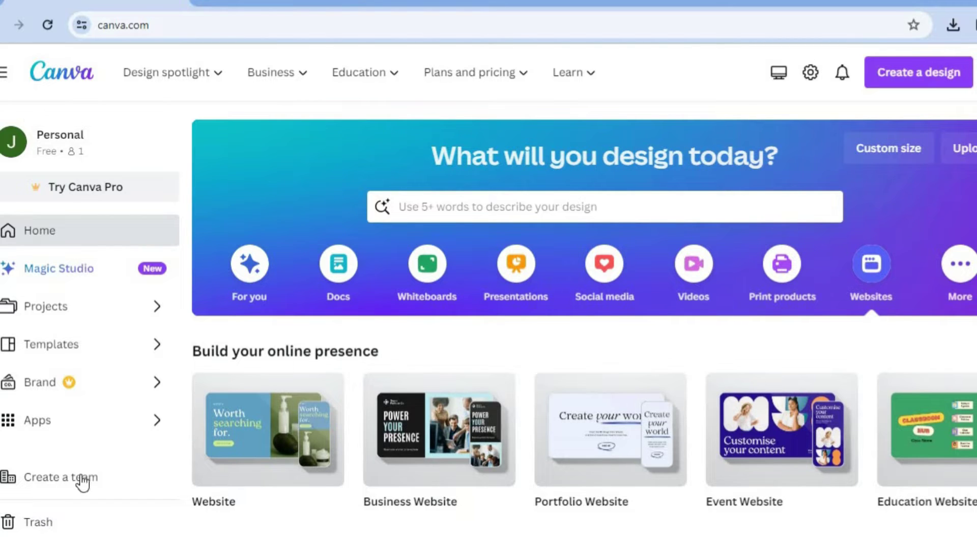
Start a new blank 1366 × 768 px Website design from Create a design.
left_click(909, 93)
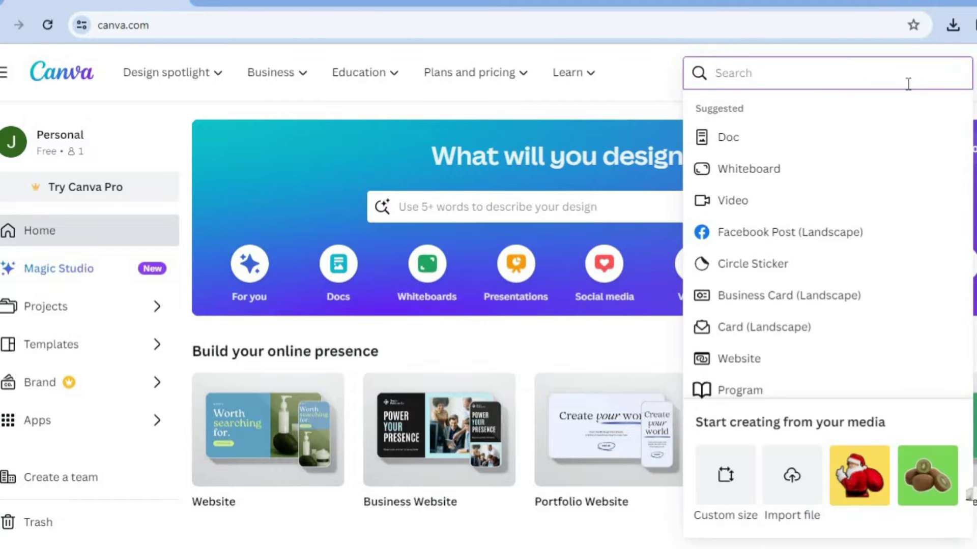
left_click(787, 364)
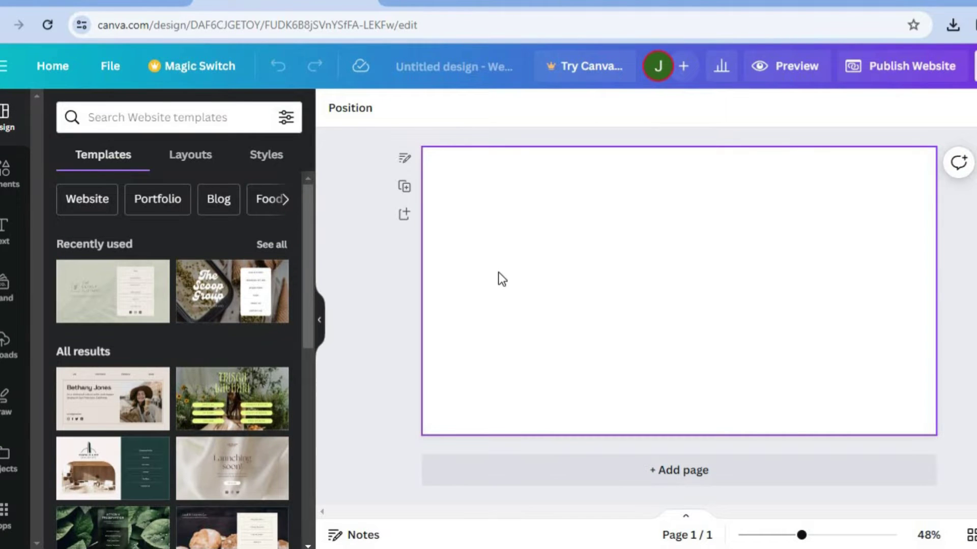
Add a default heading, move it to the page's top centre, then switch to Jotform.
left_click(11, 234)
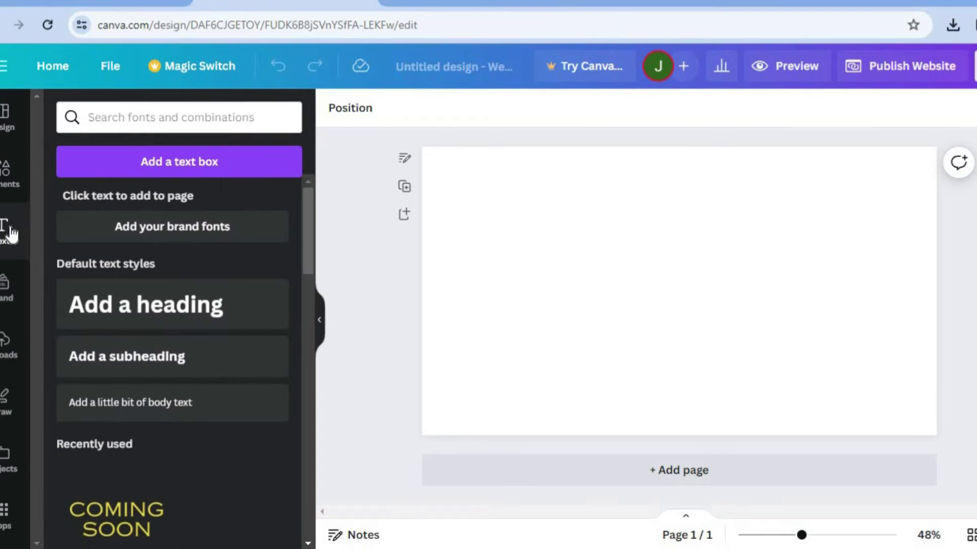
left_click(181, 318)
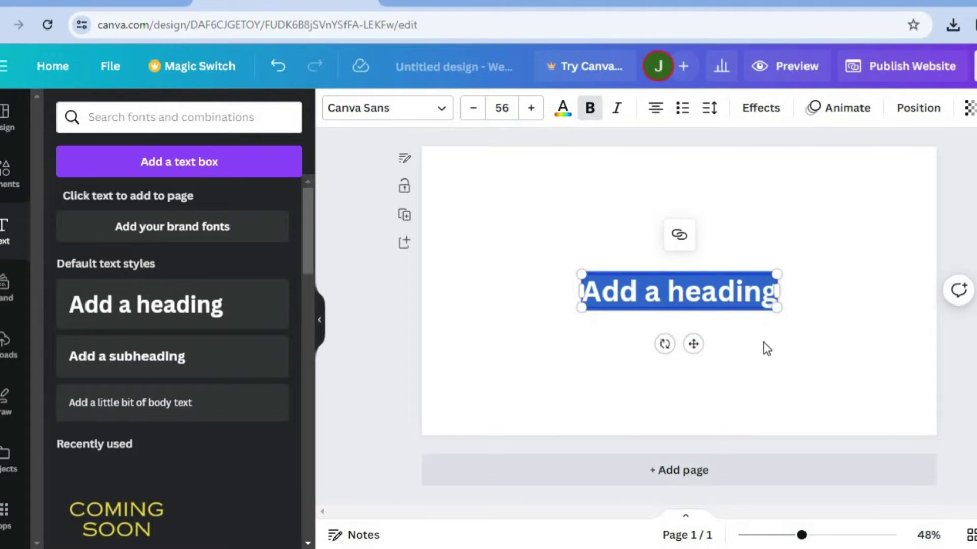
left_click(776, 351)
left_click_drag(678, 289, 680, 168)
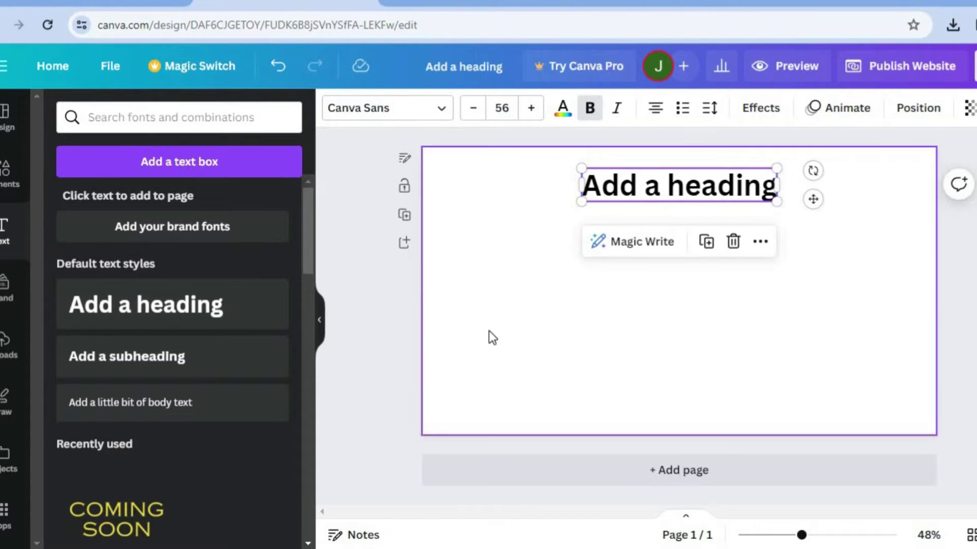
left_click(454, 6)
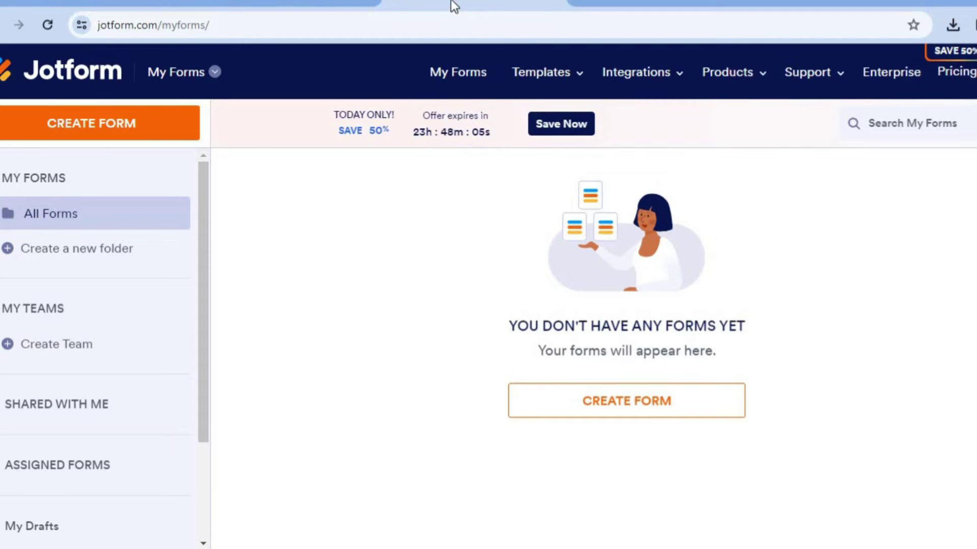
Search Jotform's Form Templates gallery for 'contact' and browse the results.
left_click(541, 72)
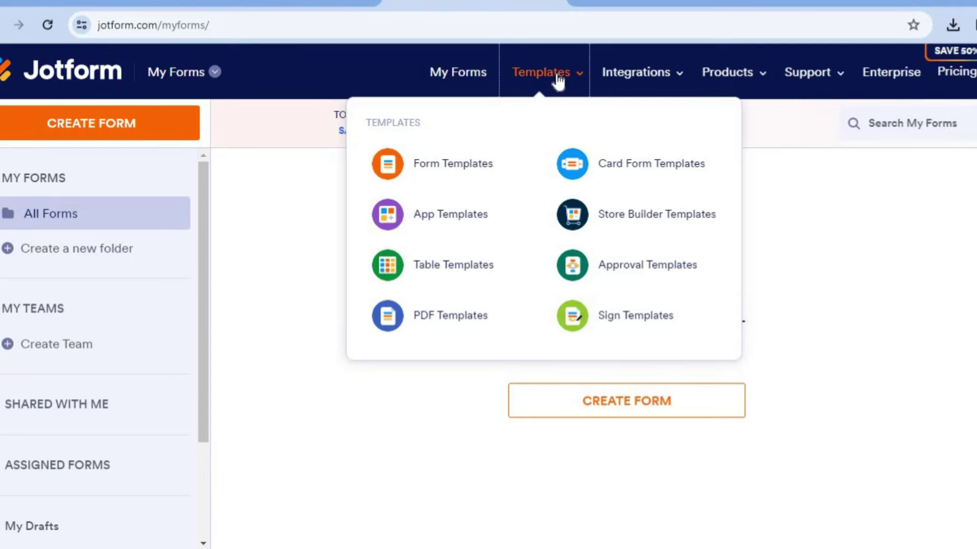
left_click(461, 165)
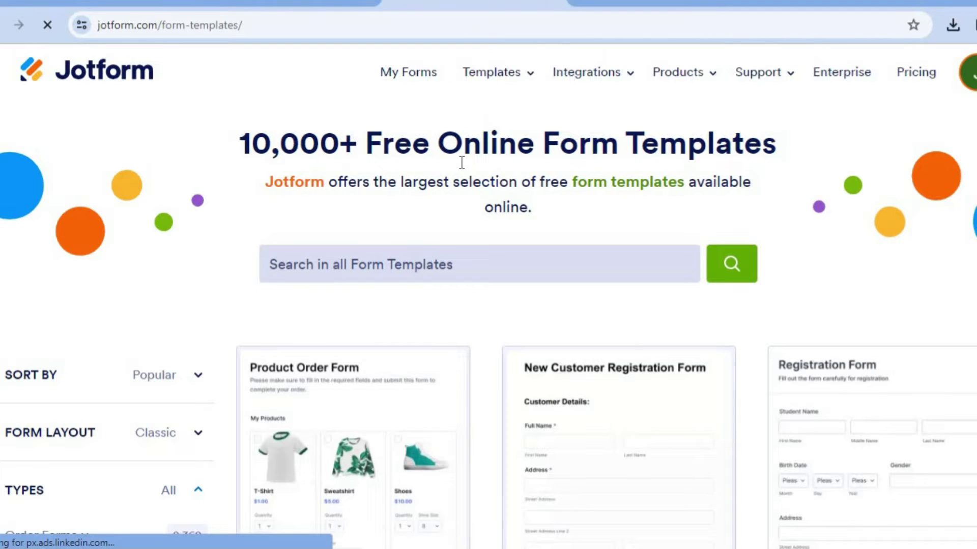
left_click(363, 266)
type("conta")
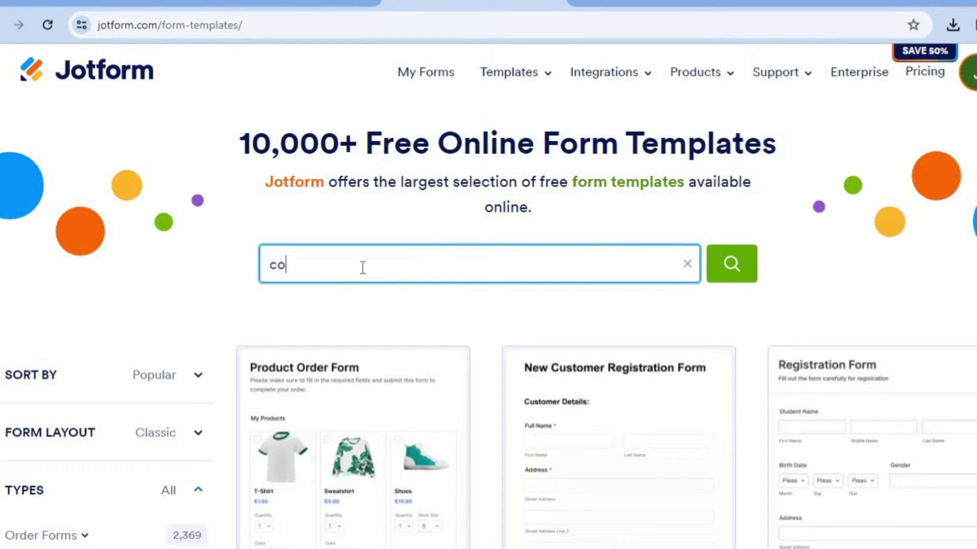
type("ct")
key("Return")
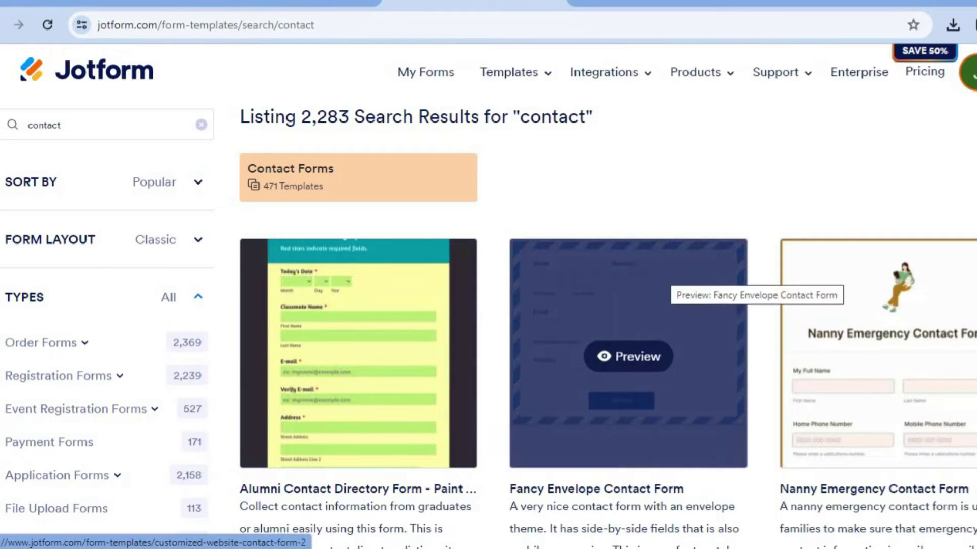
scroll(488, 305, "down", 6)
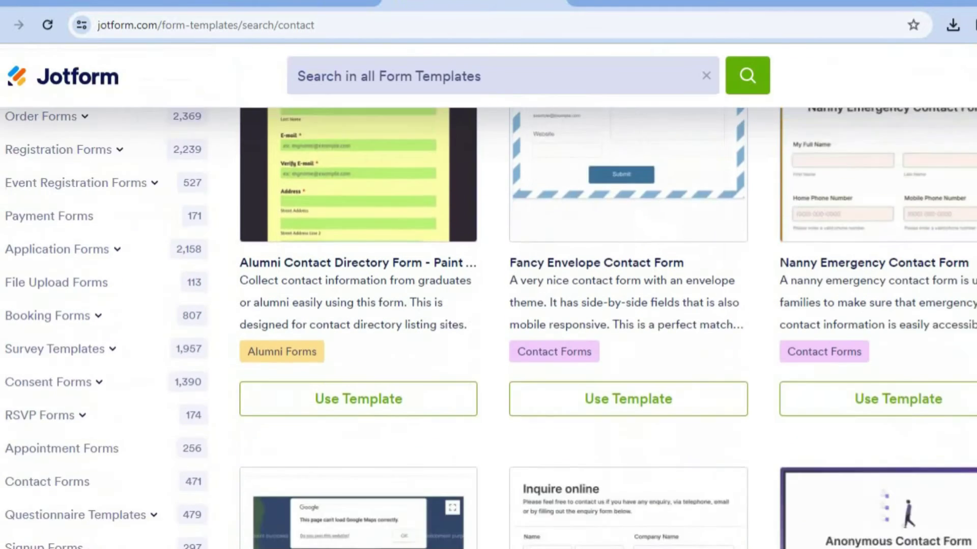
scroll(488, 328, "down", 8)
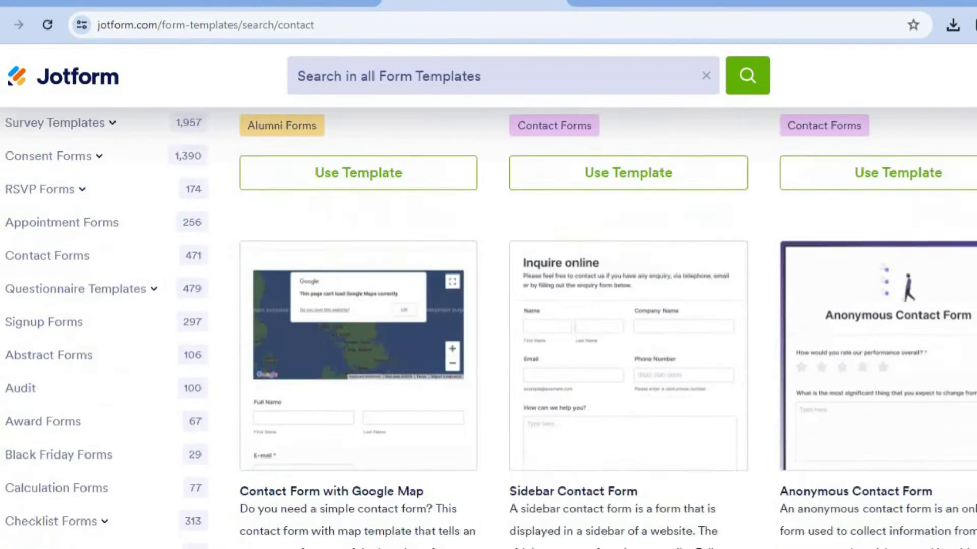
scroll(488, 328, "down", 5)
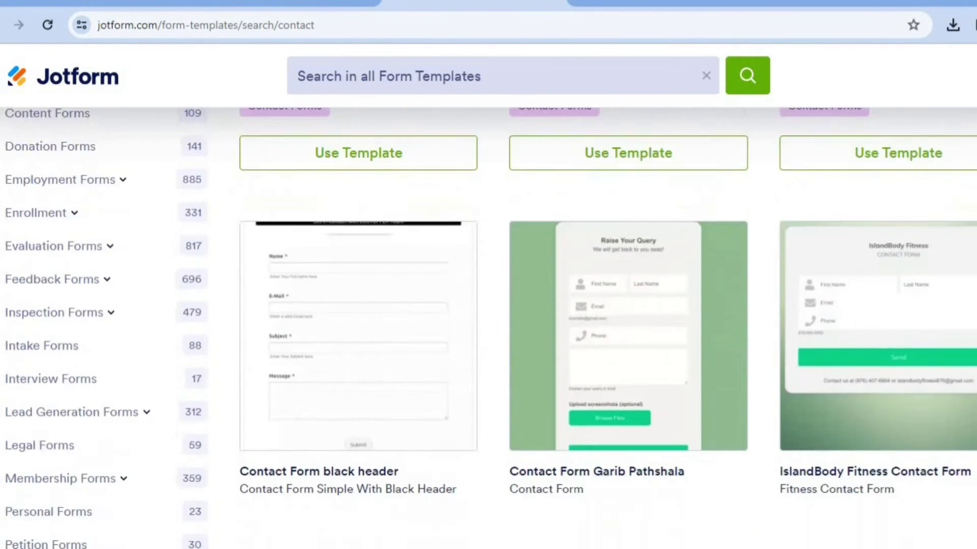
scroll(489, 328, "up", 1)
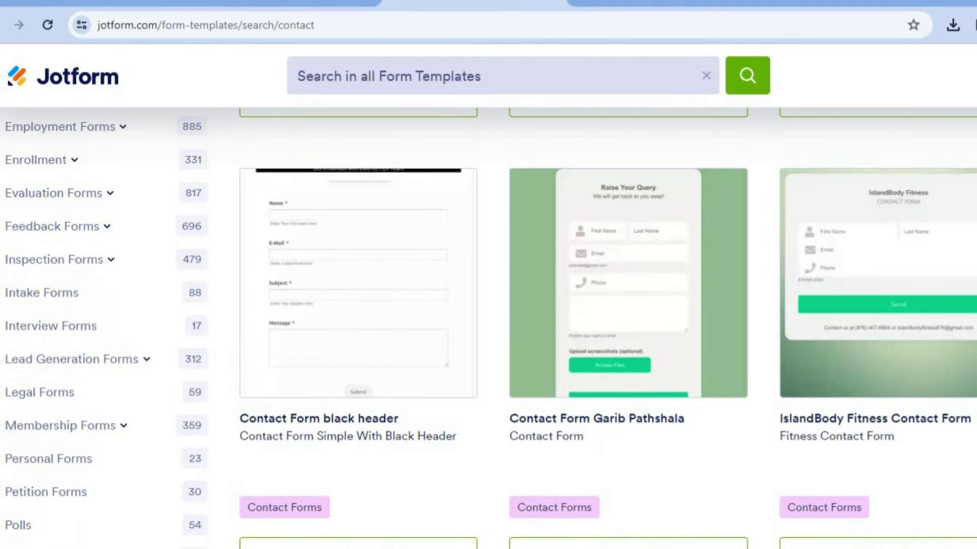
mouse_move(432, 336)
Create the Contact Form black header form, copy its public link, and return to Canva.
left_click(399, 543)
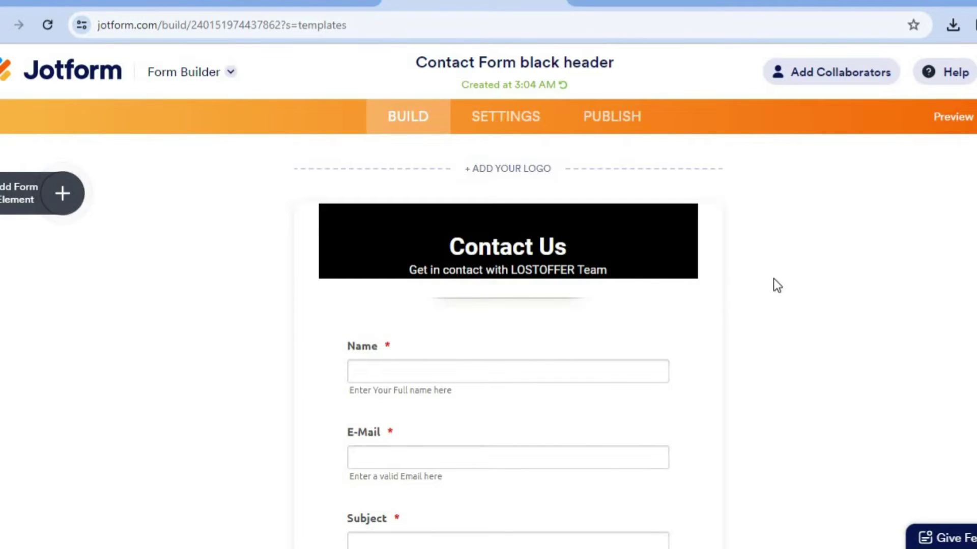
scroll(508, 305, "down", 1)
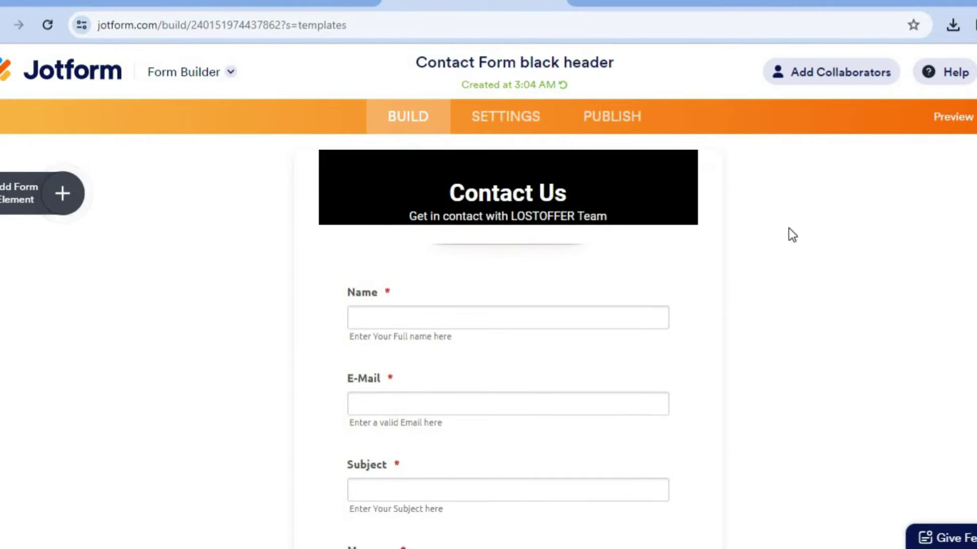
left_click(601, 118)
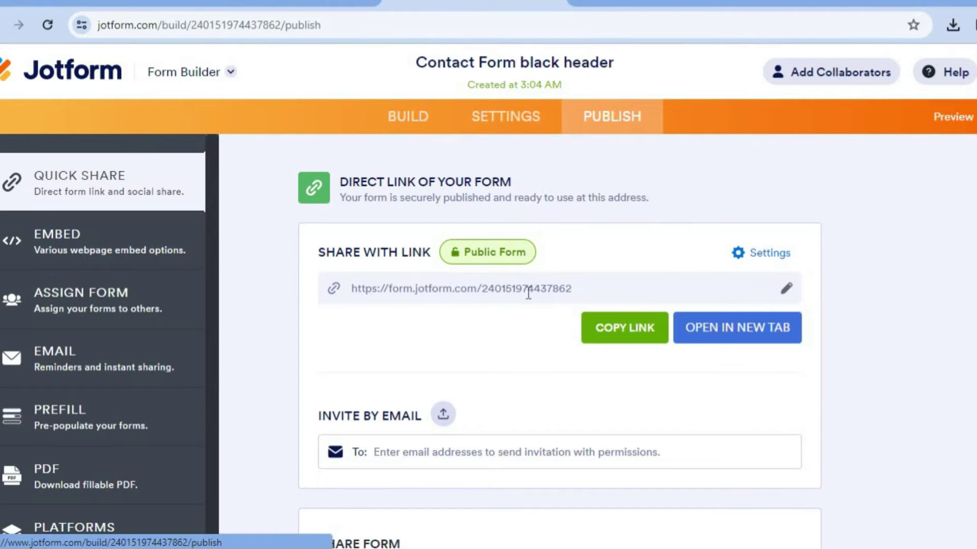
left_click(629, 331)
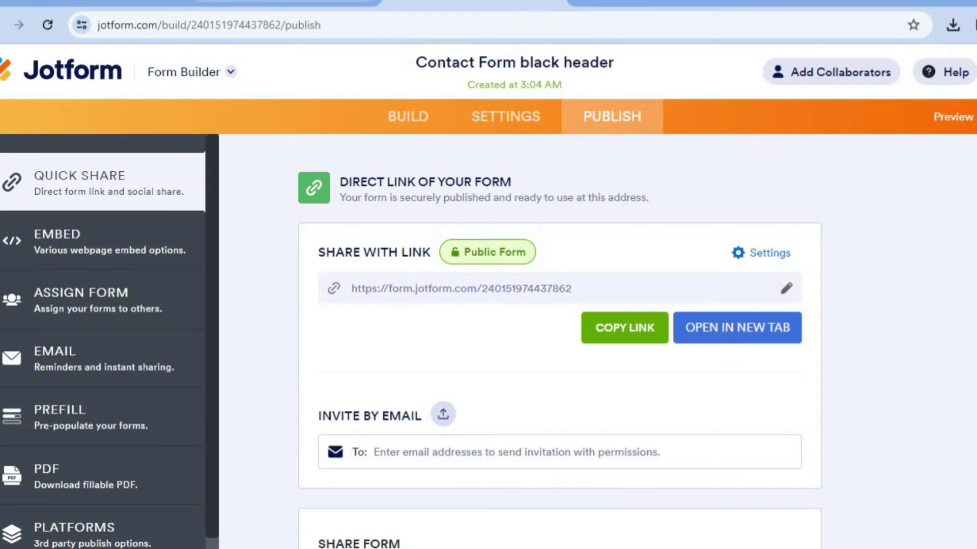
left_click(288, 3)
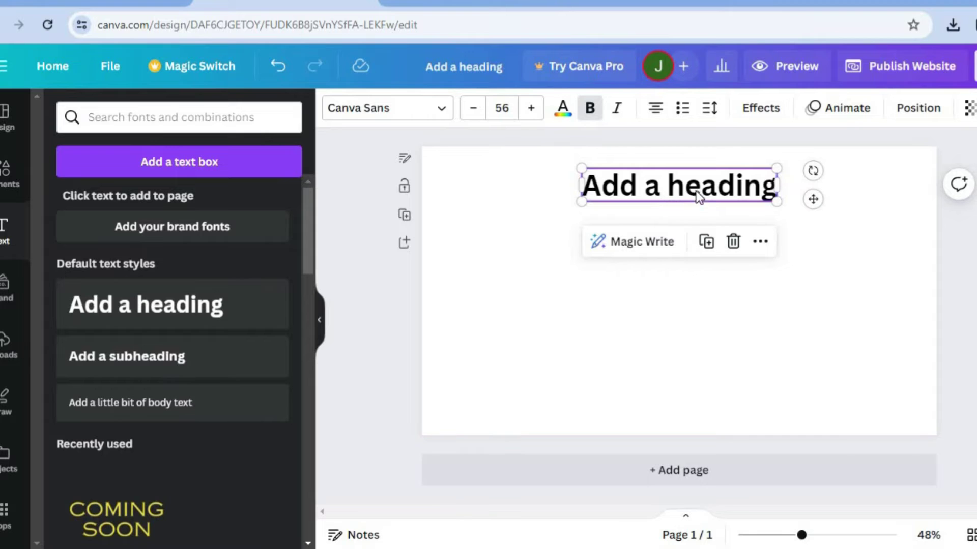
Paste the copied Jotform form URL as the heading's link.
left_click(667, 191)
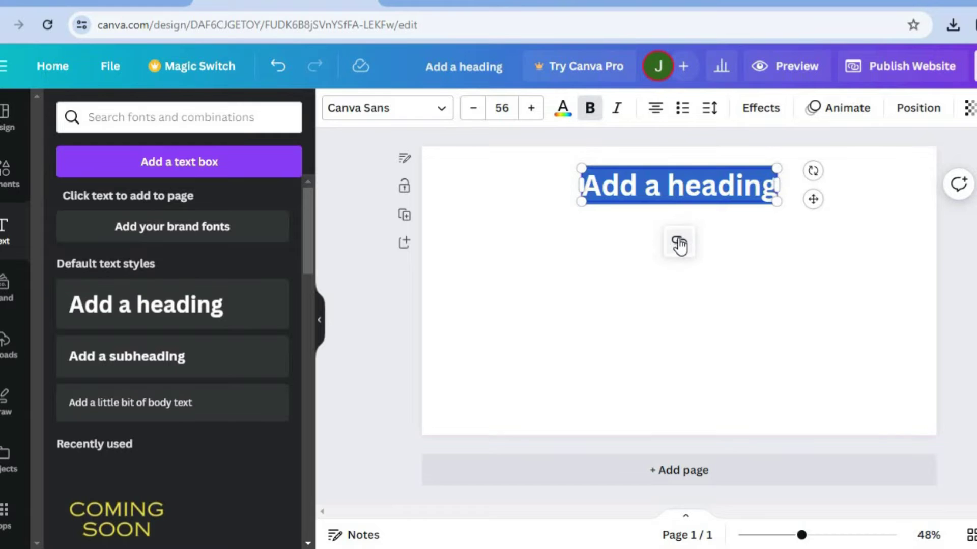
left_click(679, 242)
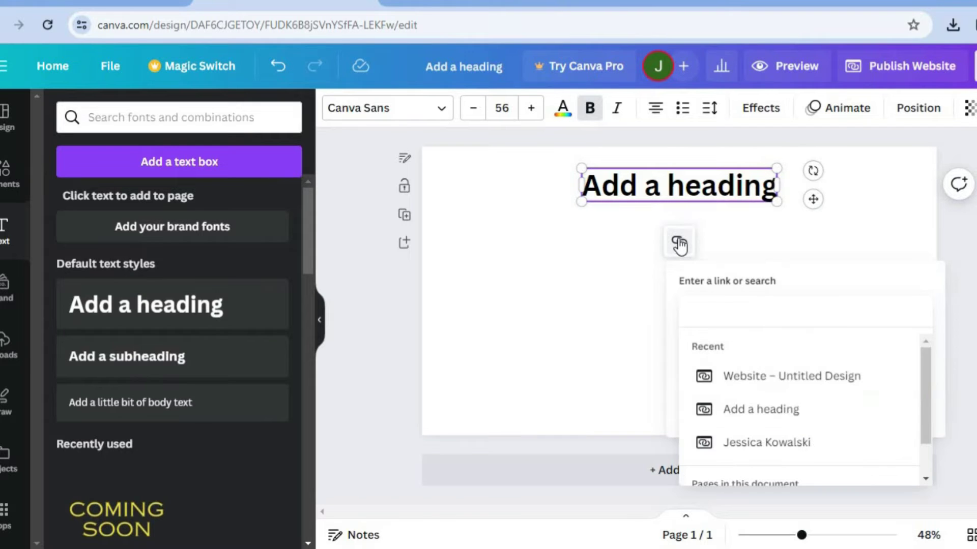
right_click(736, 317)
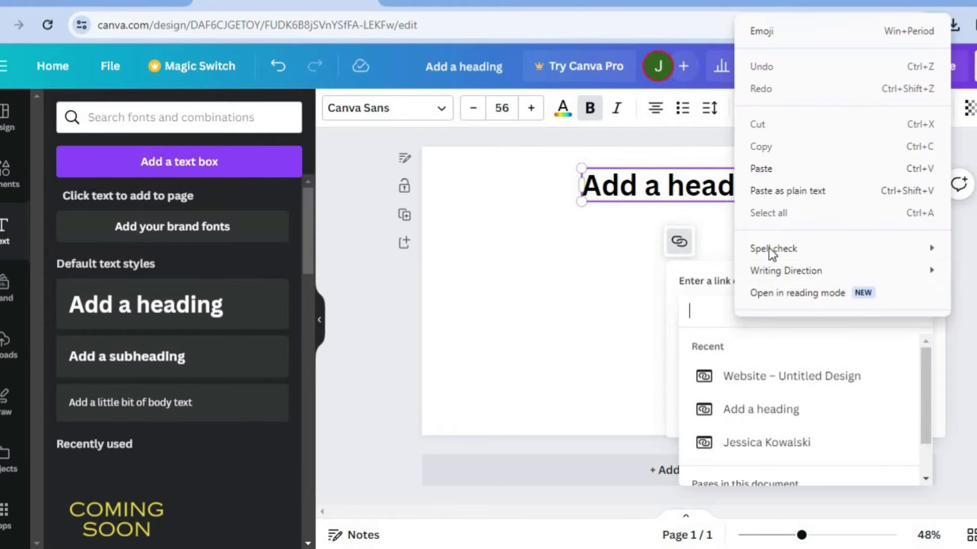
left_click(782, 161)
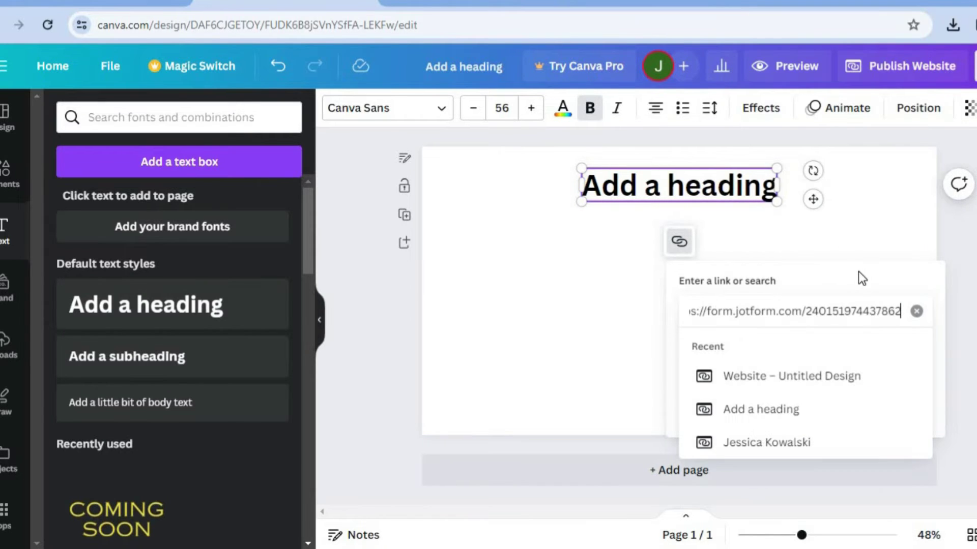
key("Return")
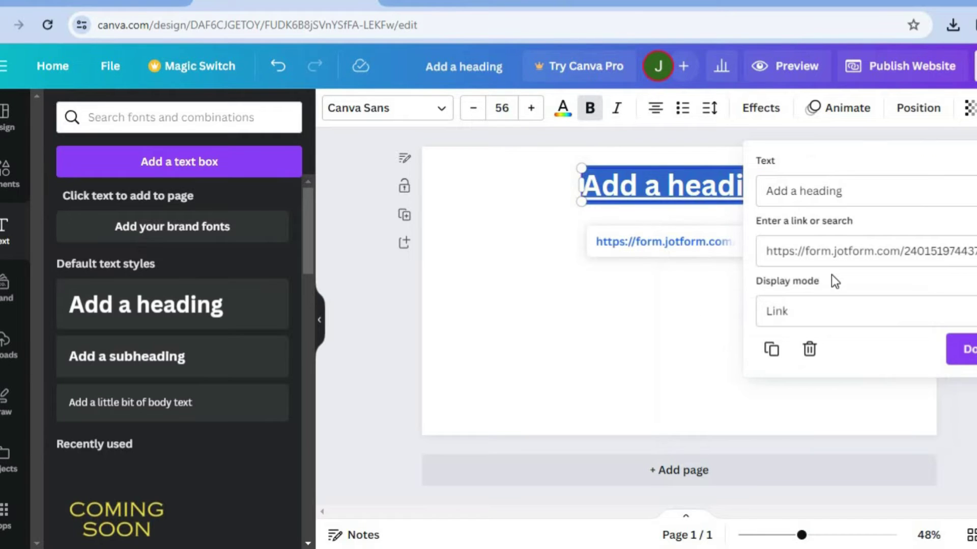
left_click(841, 312)
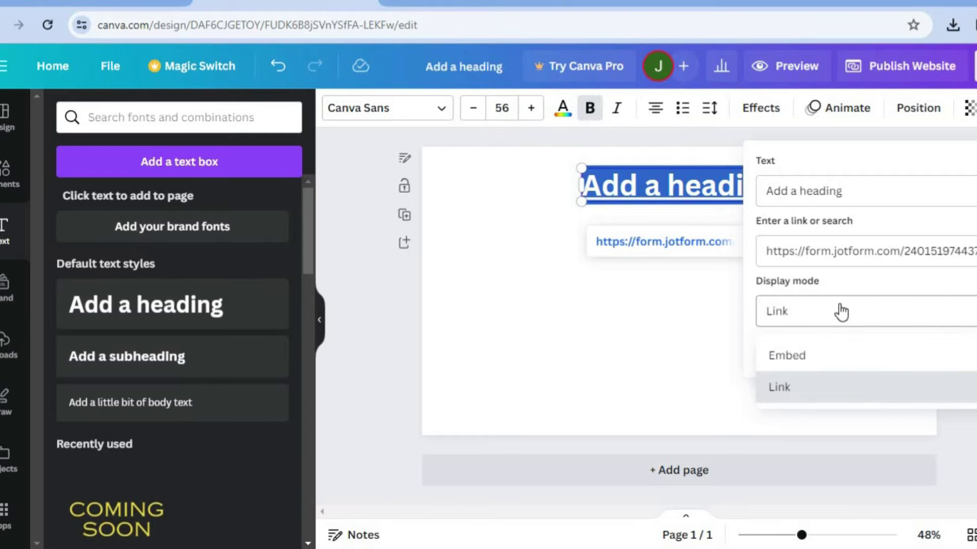
Display the link as an embedded Jotform form, shift it up-left, and preview the website.
left_click(842, 352)
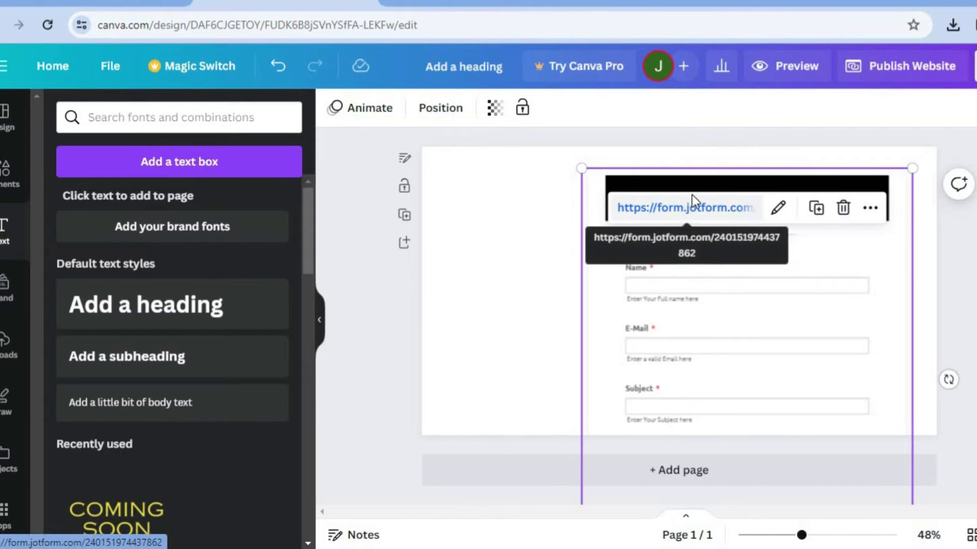
left_click_drag(712, 186, 661, 166)
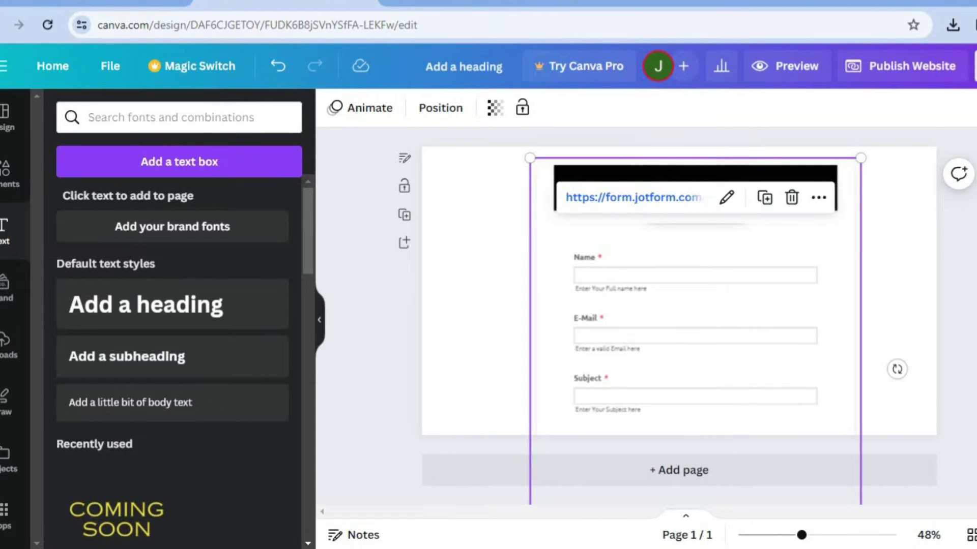
scroll(809, 319, "down", 2)
scroll(692, 285, "up", 2)
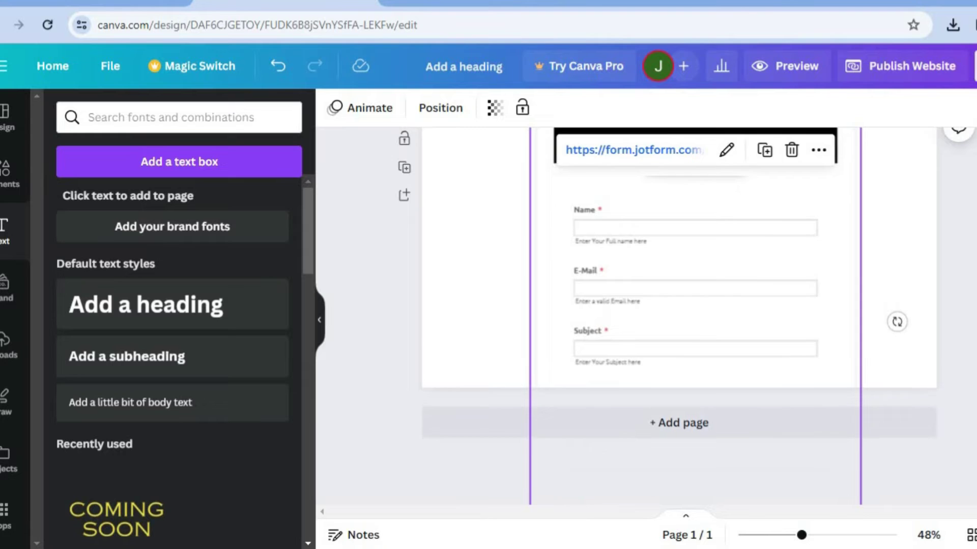
scroll(679, 305, "up", 1)
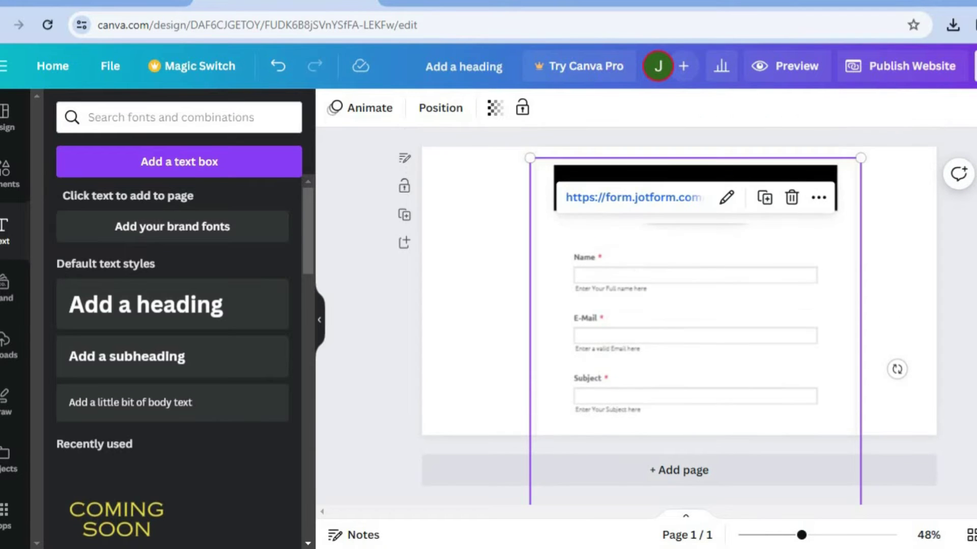
left_click(792, 71)
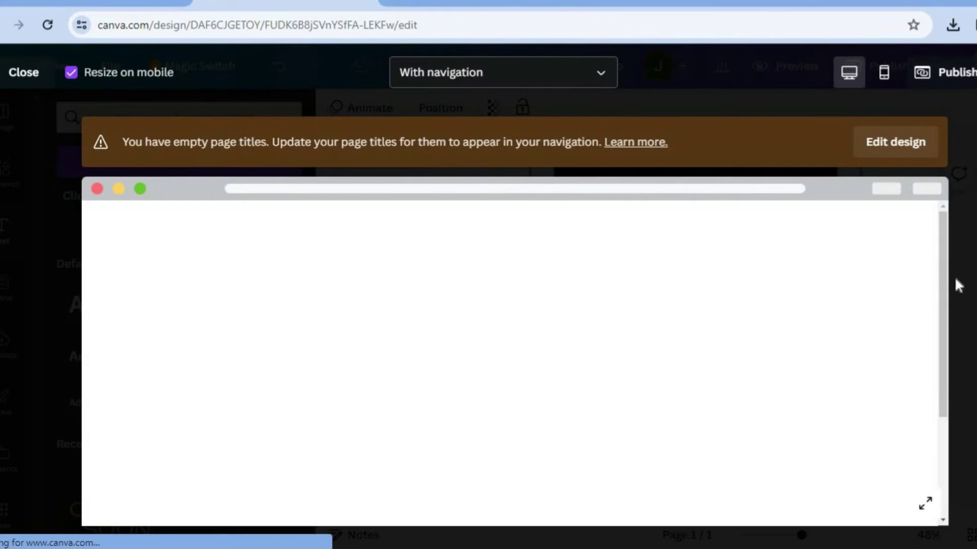
left_click_drag(943, 255, 930, 412)
scroll(926, 308, "up", 3)
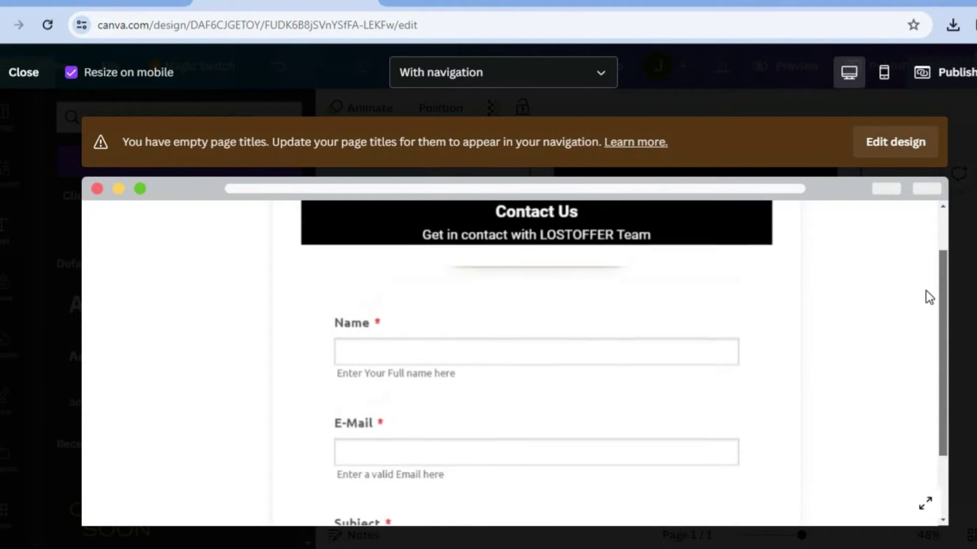
left_click(966, 237)
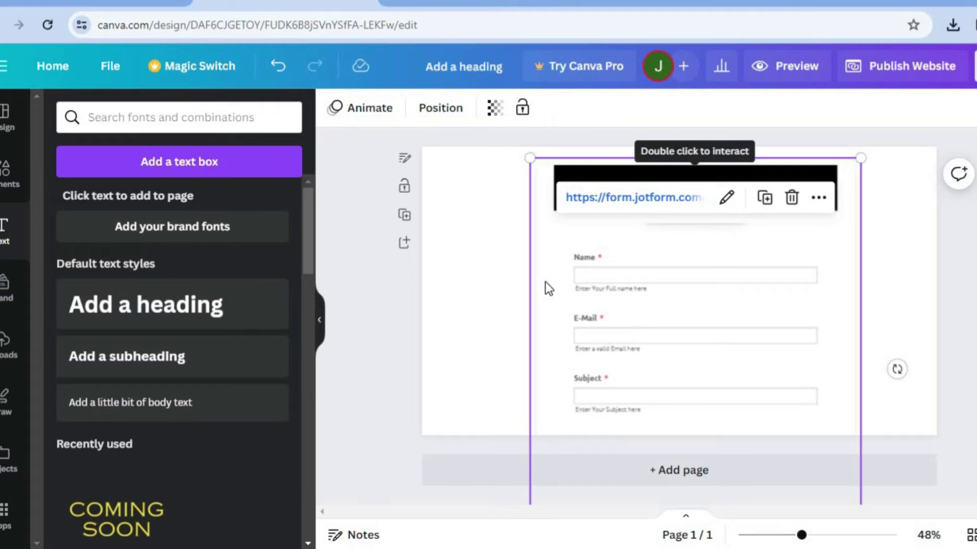
Switch back to the Jotform Contact Form's publish page.
left_click(425, 2)
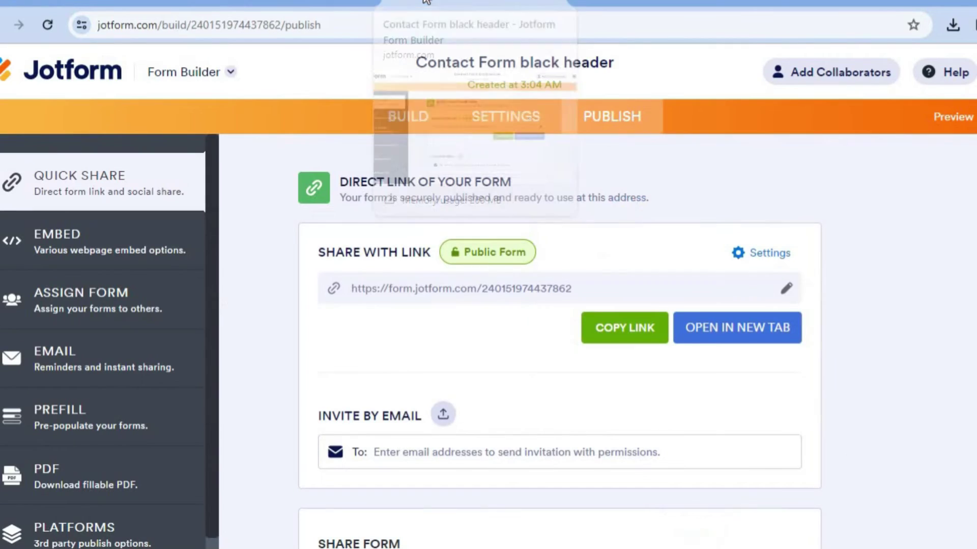
Go to My Forms and open the Form Templates gallery.
left_click(66, 67)
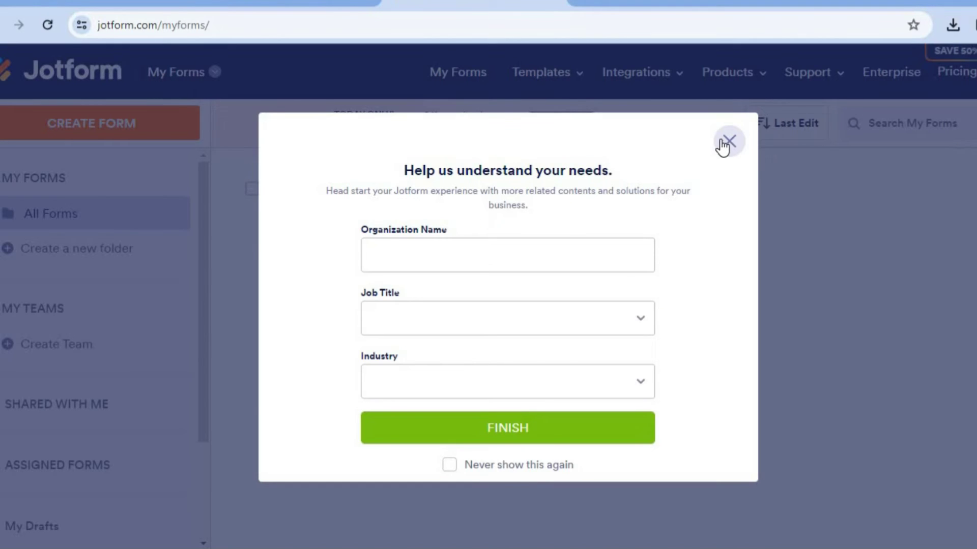
left_click(727, 142)
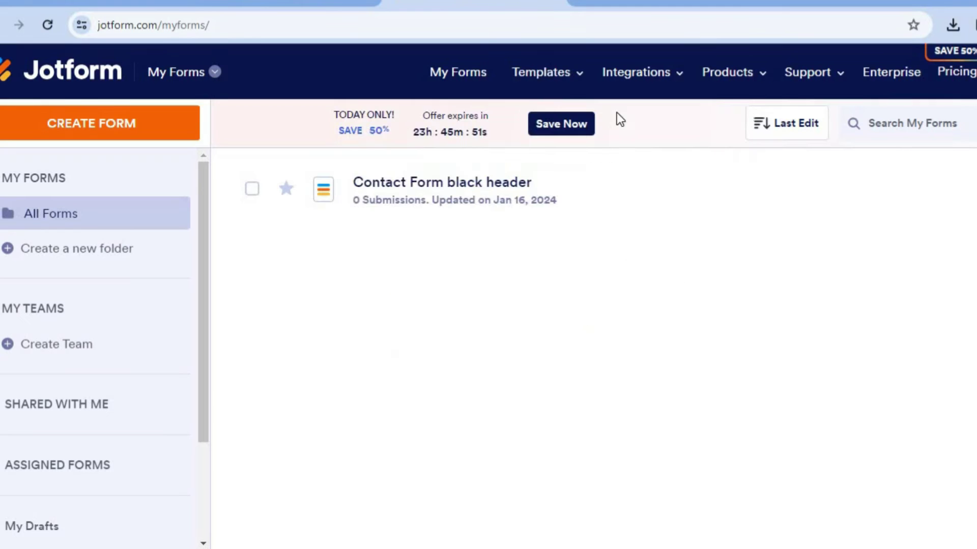
left_click(535, 83)
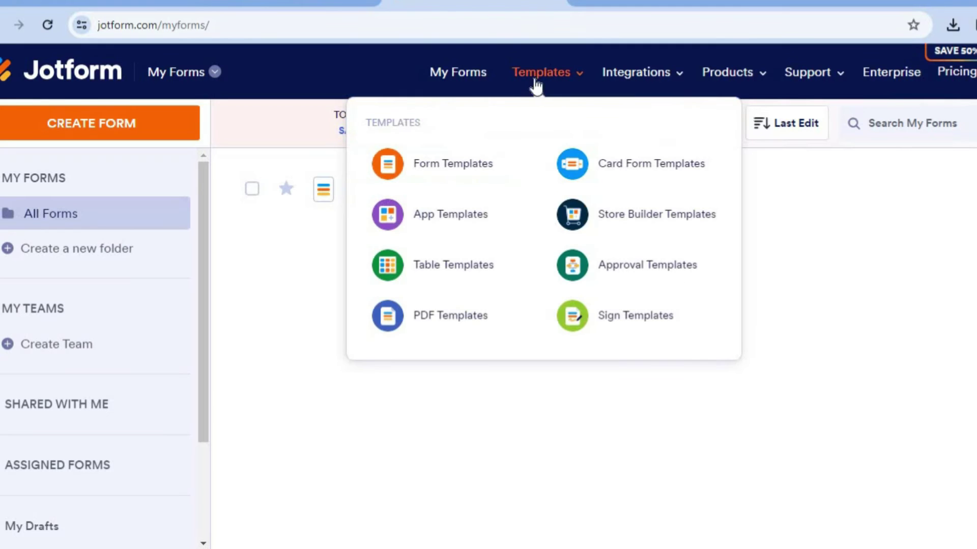
left_click(472, 179)
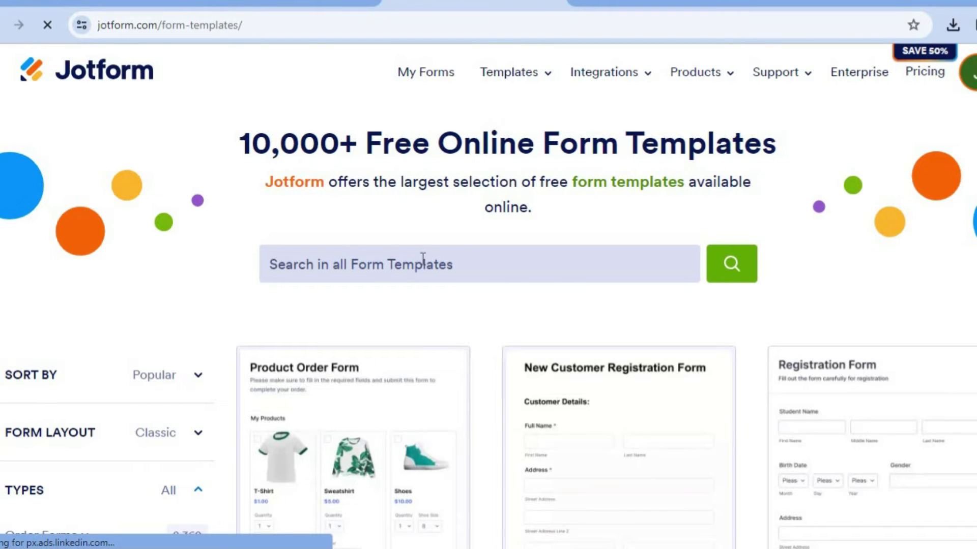
Search templates for 'contact' and use the Contact Form black header template.
left_click(423, 259)
type("con")
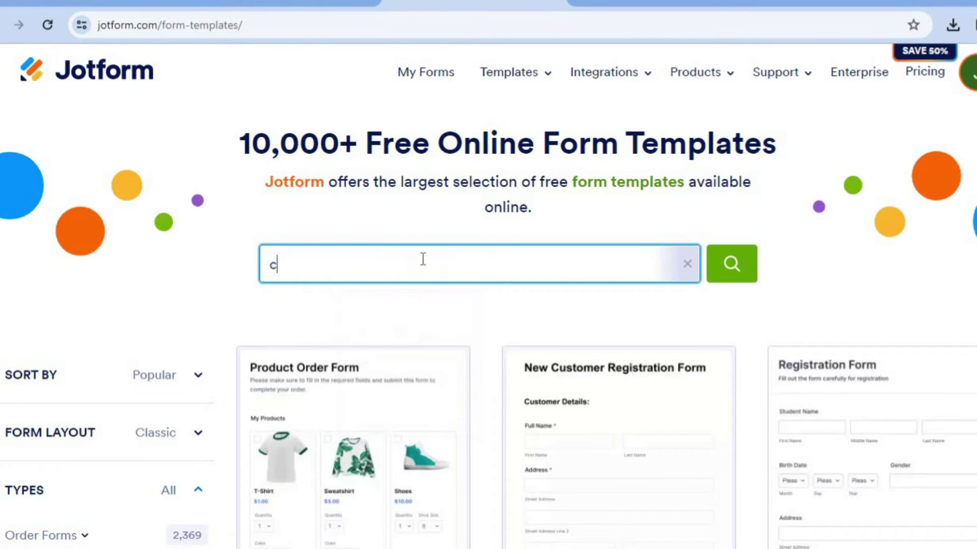
type("tact")
key("Return")
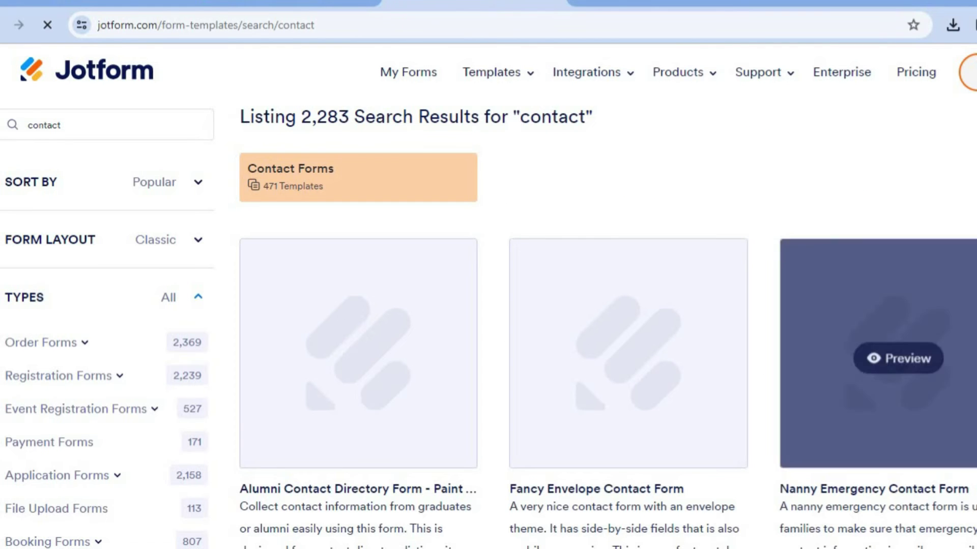
scroll(488, 325, "down", 15)
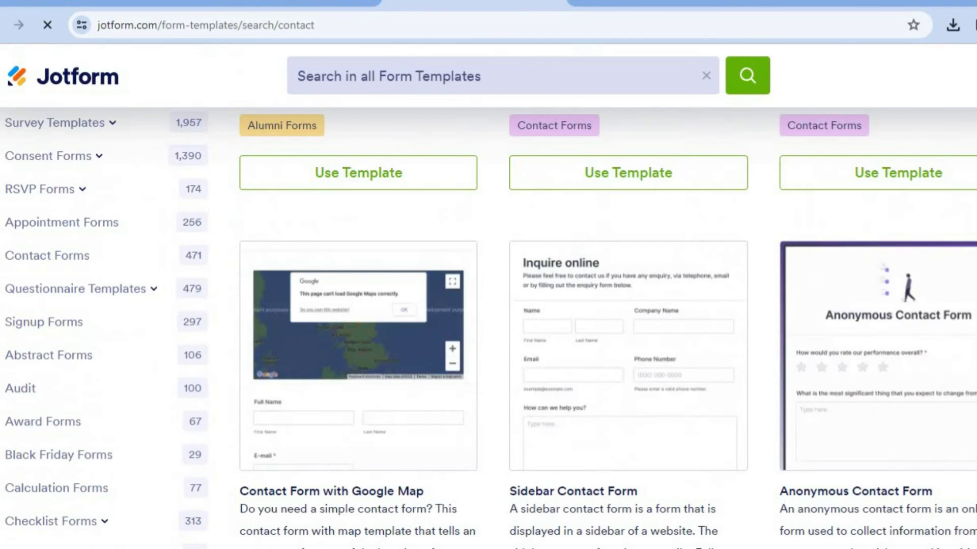
scroll(377, 283, "down", 2)
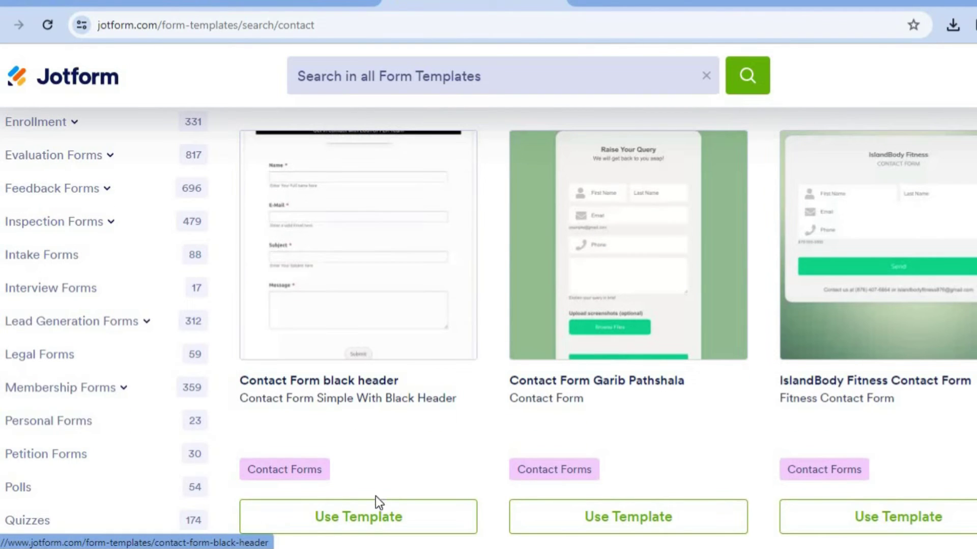
left_click(357, 521)
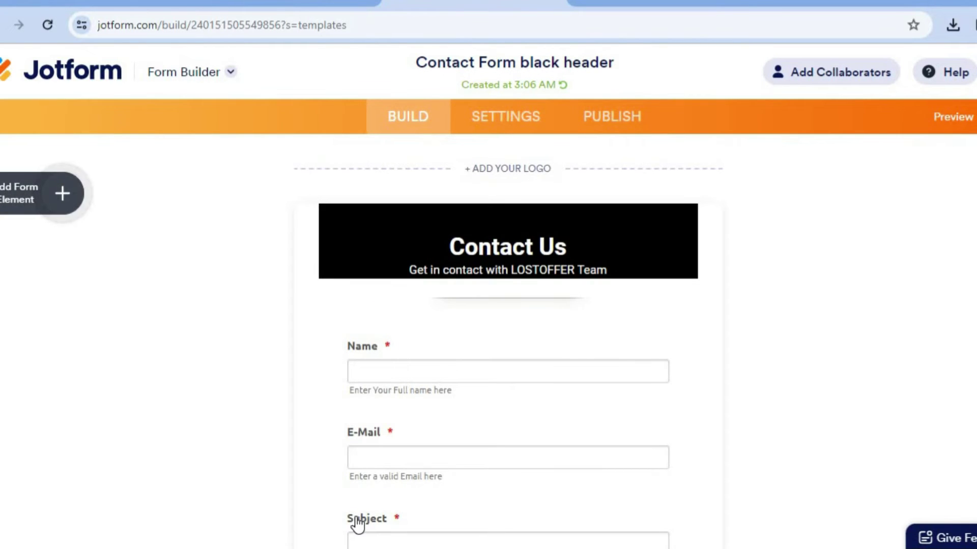
scroll(508, 305, "down", 6)
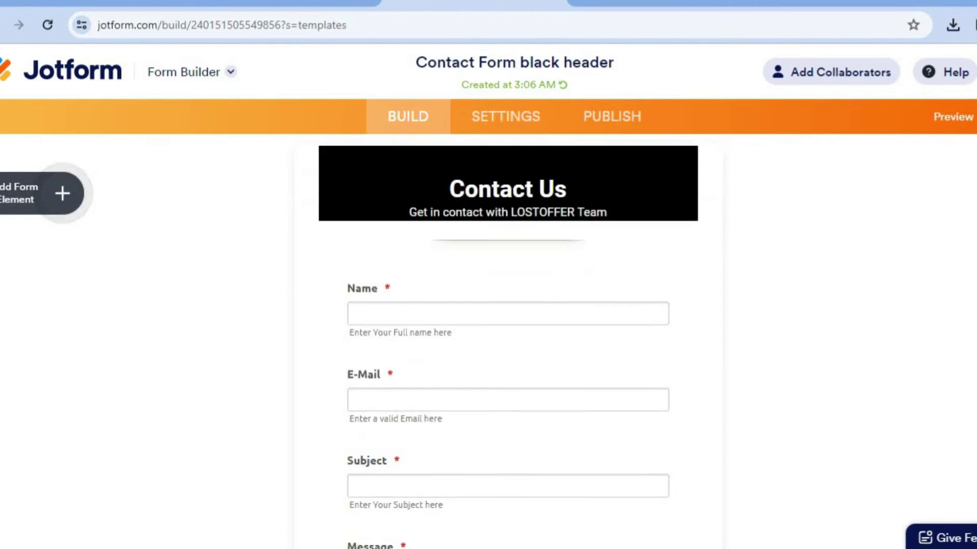
scroll(508, 305, "up", 2)
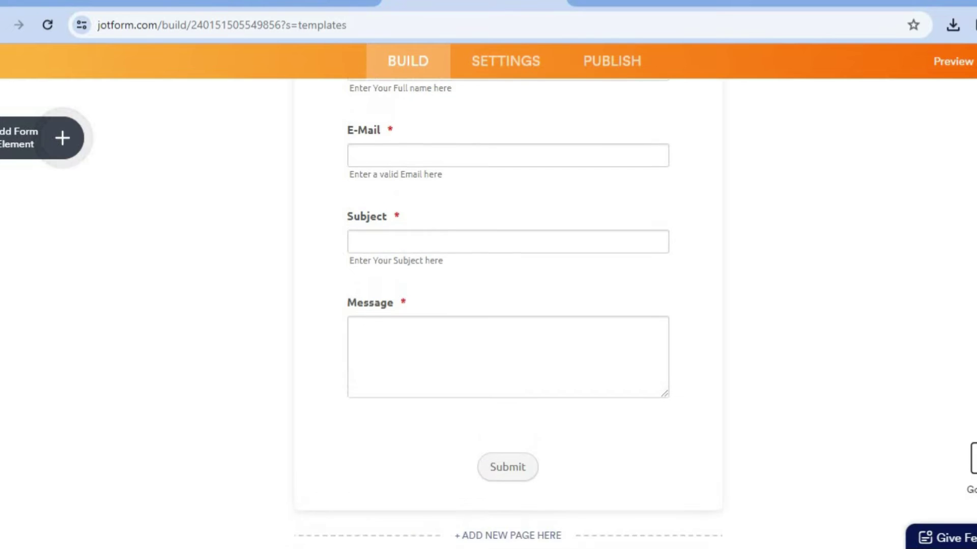
scroll(508, 306, "up", 1)
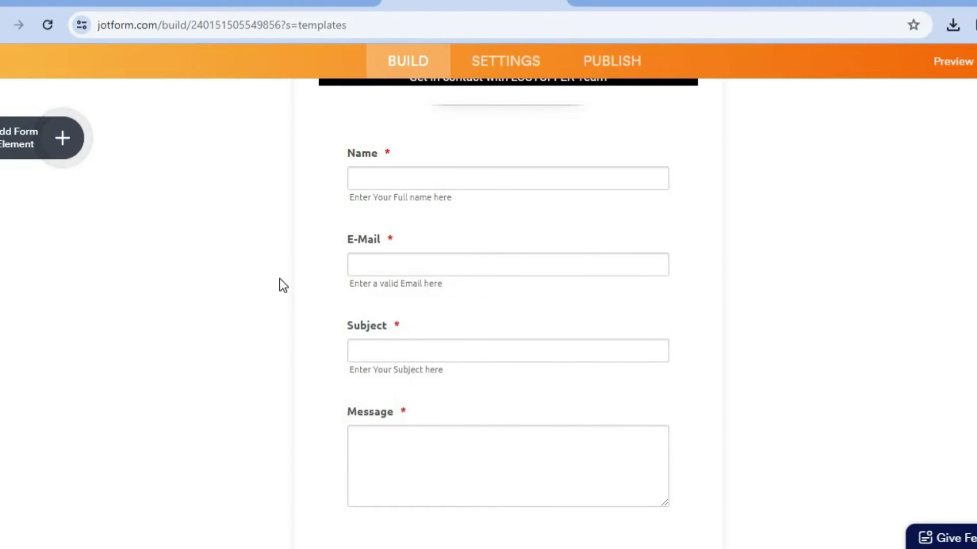
From Payments, drop a PayPal Personal field titled My Products between Message and Submit.
left_click(63, 138)
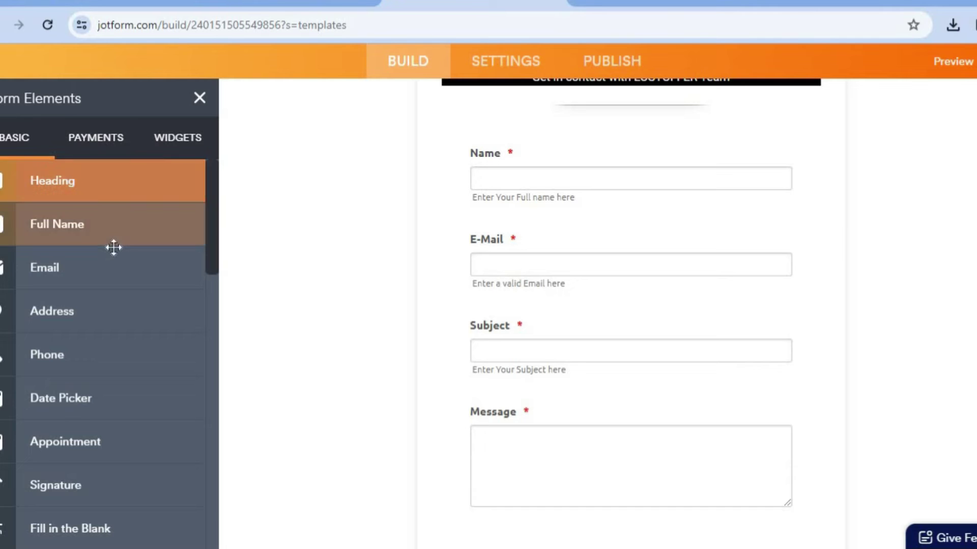
left_click_drag(209, 234, 211, 305)
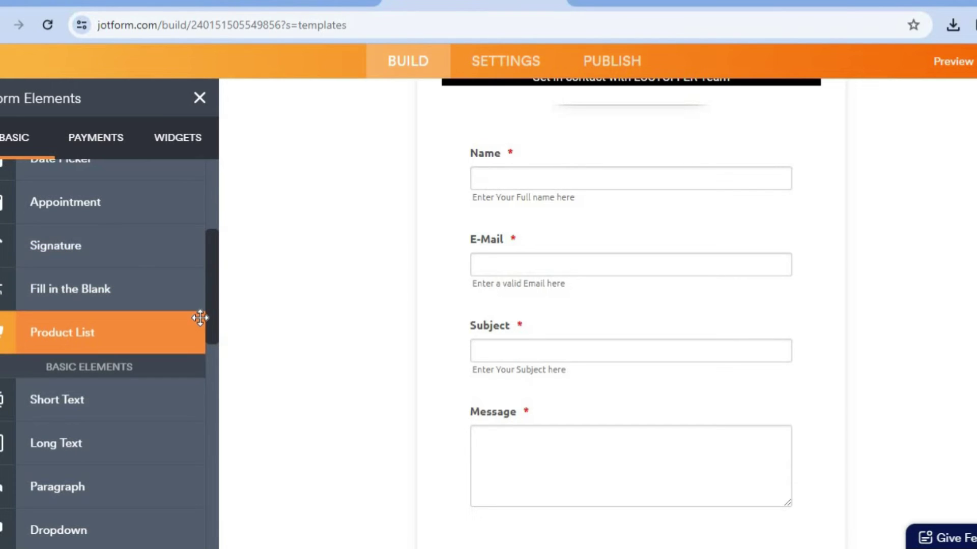
left_click_drag(208, 307, 213, 340)
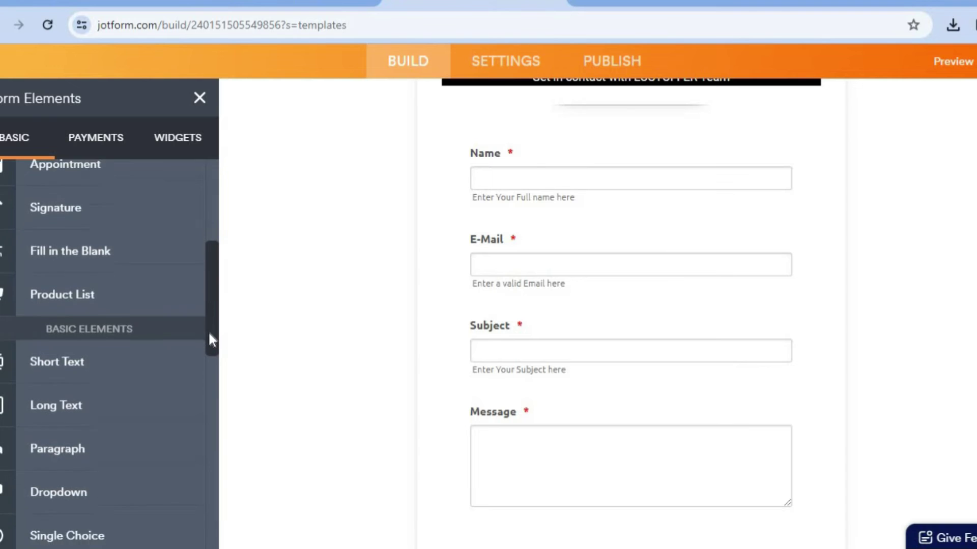
scroll(212, 340, "down", 3)
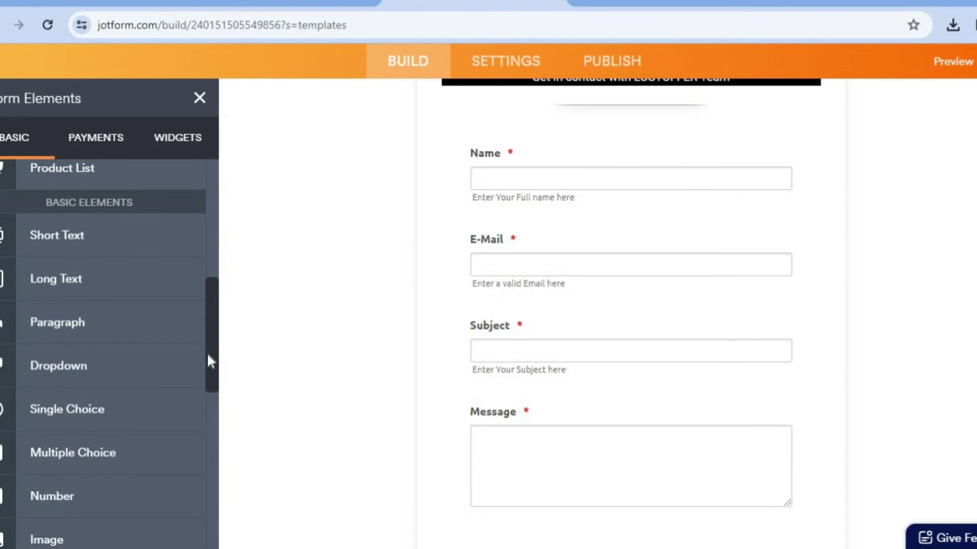
left_click_drag(208, 360, 203, 460)
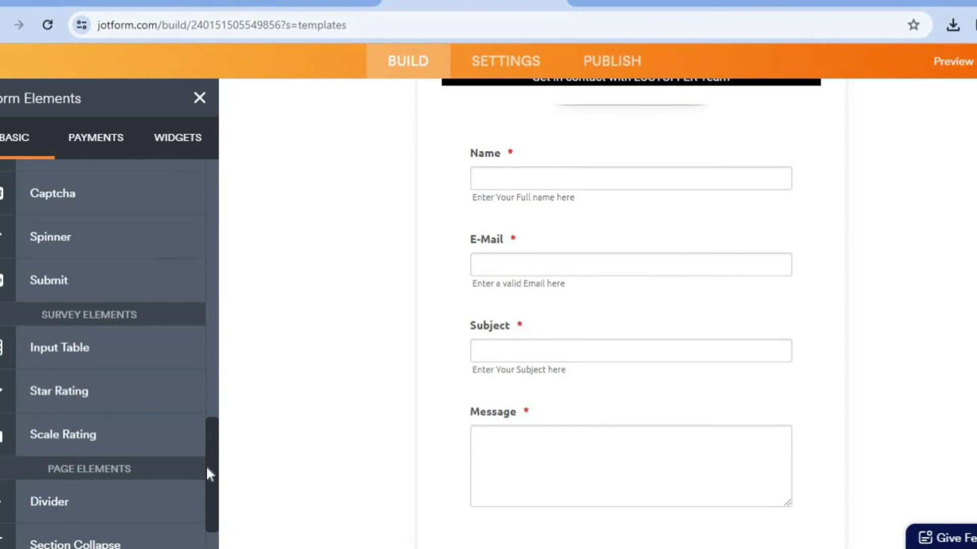
left_click(98, 152)
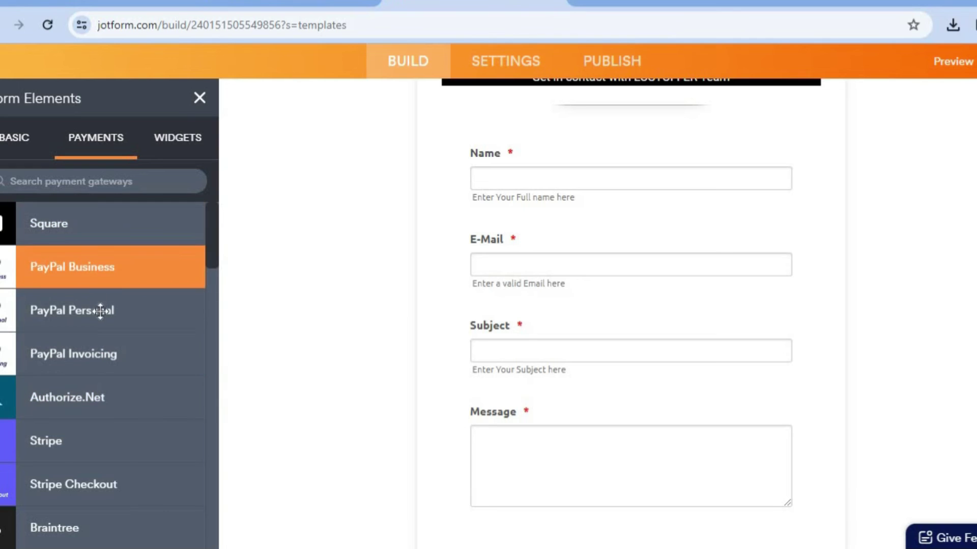
left_click_drag(98, 311, 593, 495)
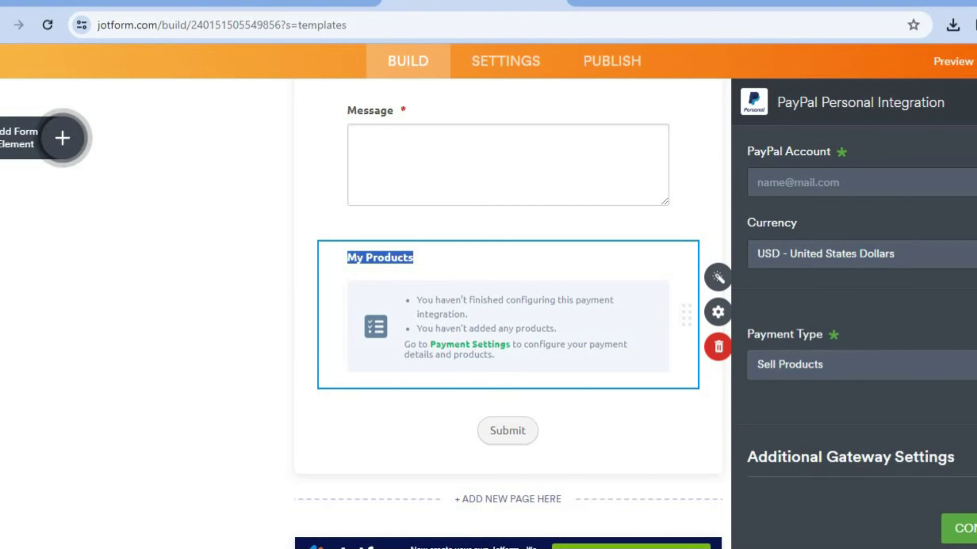
Confirm Sell Products as the PayPal Personal payment type, continue, and close the integration panel.
left_click(865, 364)
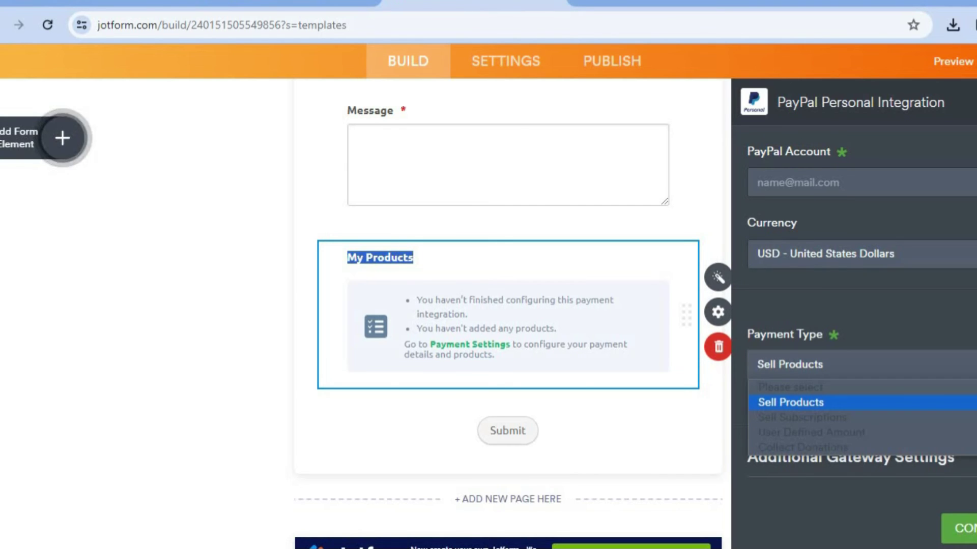
left_click(905, 403)
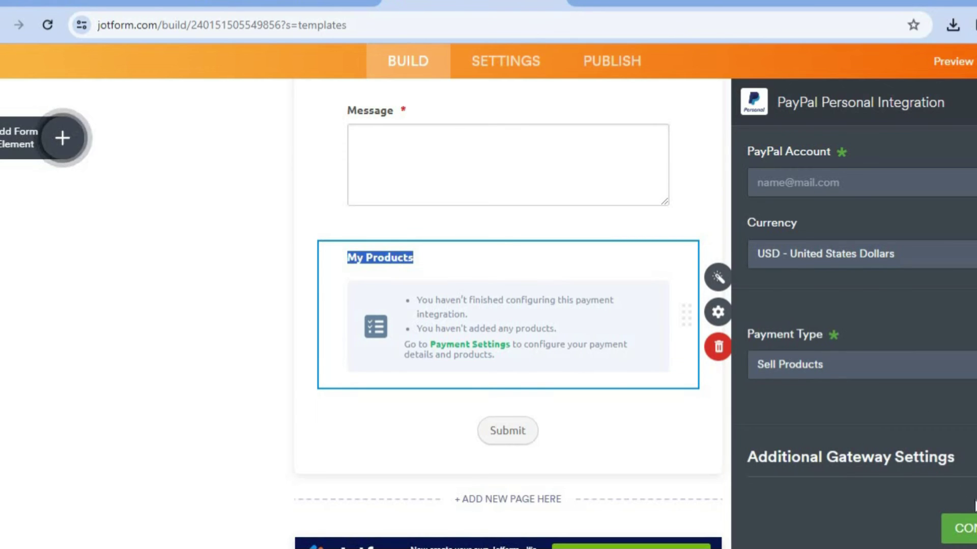
left_click(971, 531)
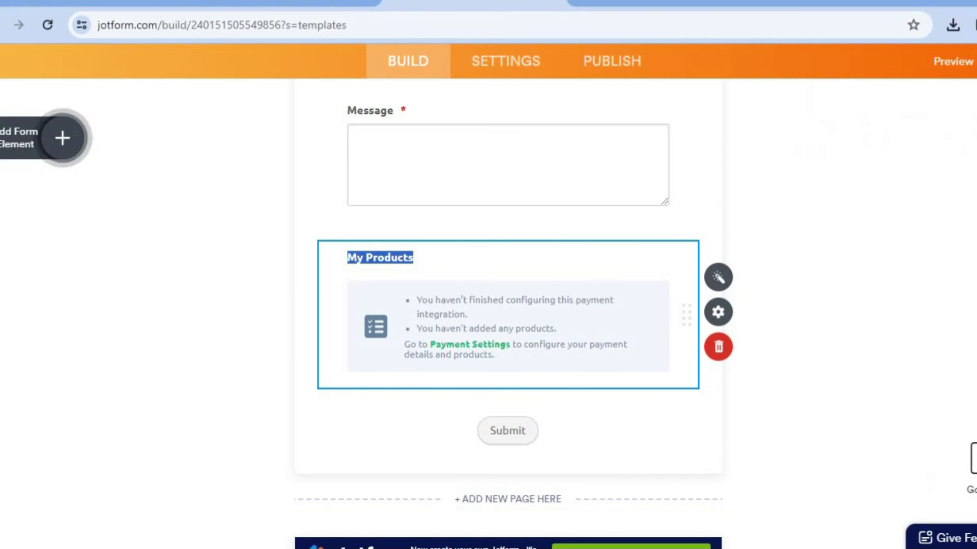
left_click(904, 246)
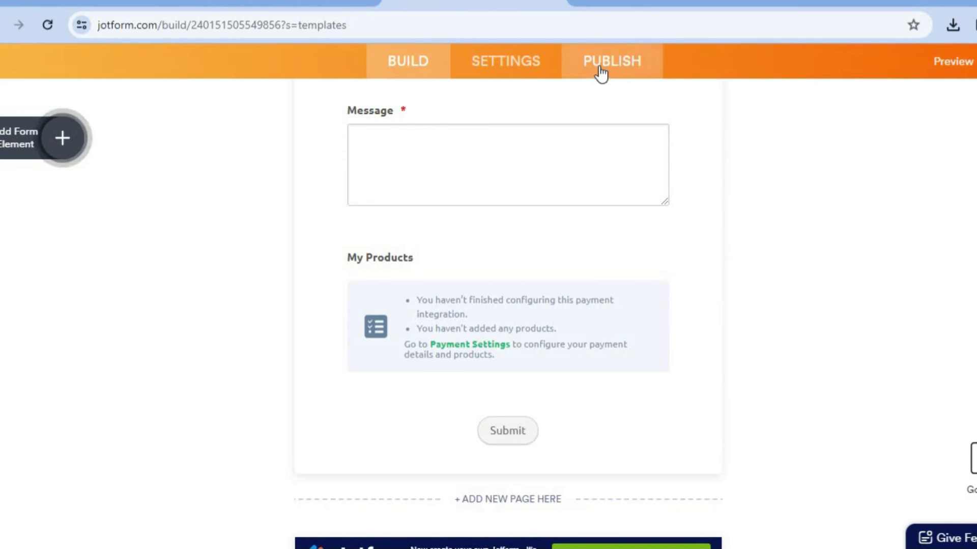
Keep the Contact Form black header form's status Enabled, review Publish, then return to Settings.
left_click(523, 63)
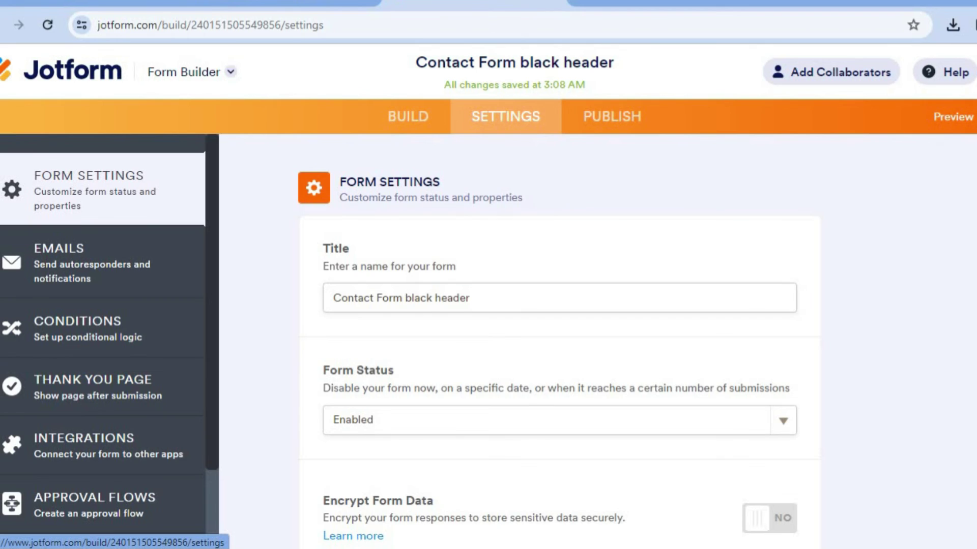
scroll(558, 341, "down", 2)
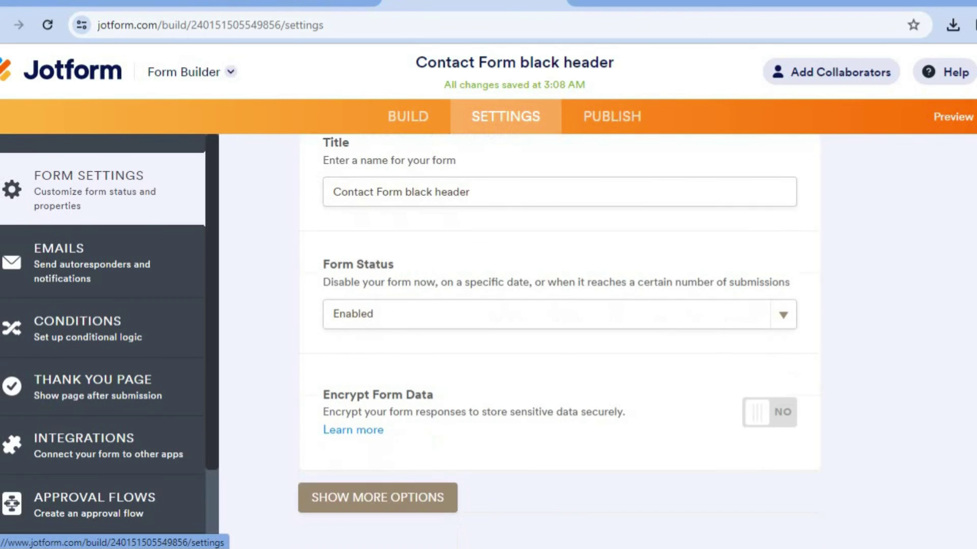
left_click(781, 320)
left_click(782, 319)
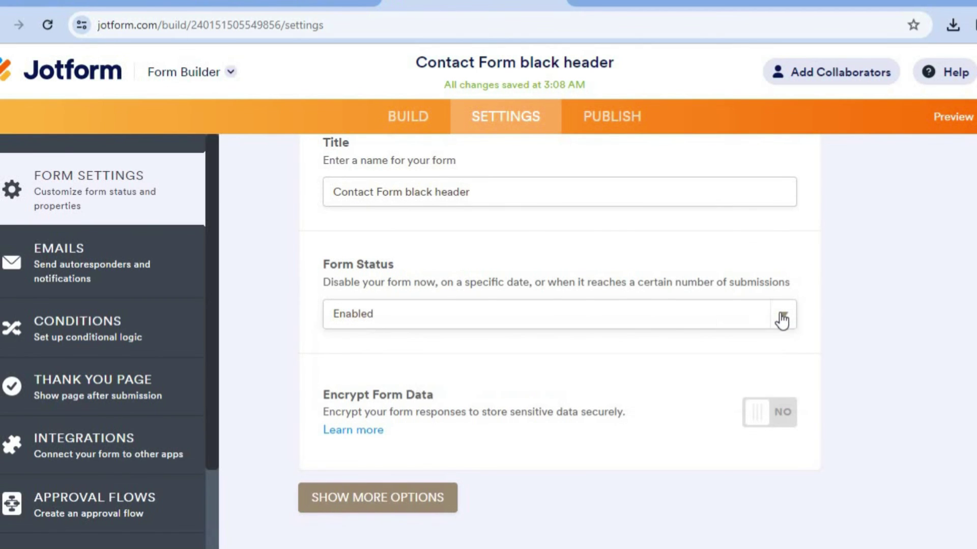
left_click(625, 128)
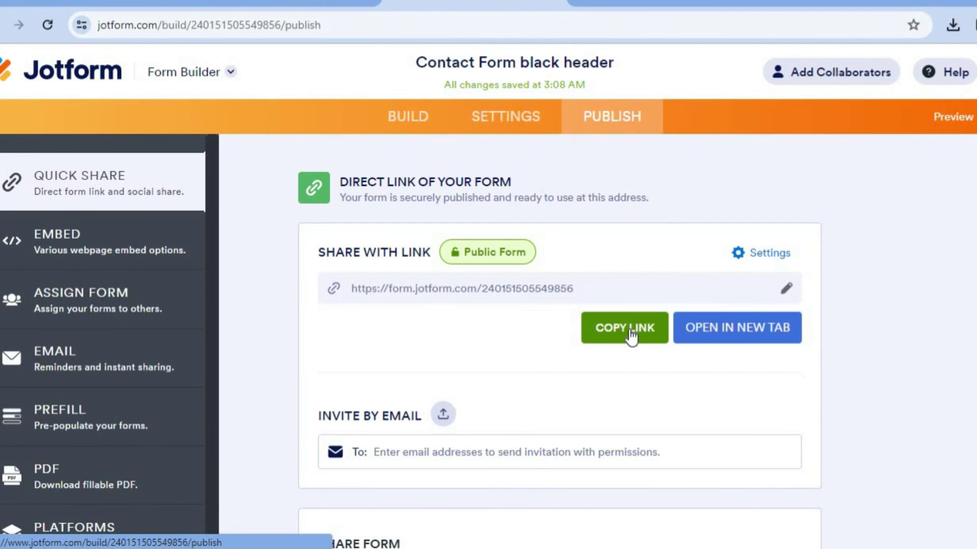
left_click(503, 121)
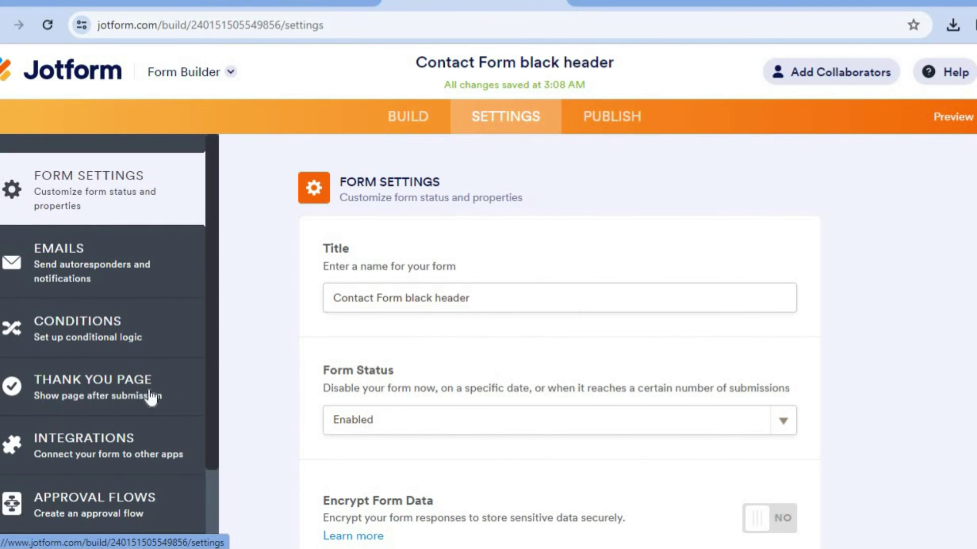
Move from the Thank You Page settings to the Conditions section of the form settings.
left_click(134, 401)
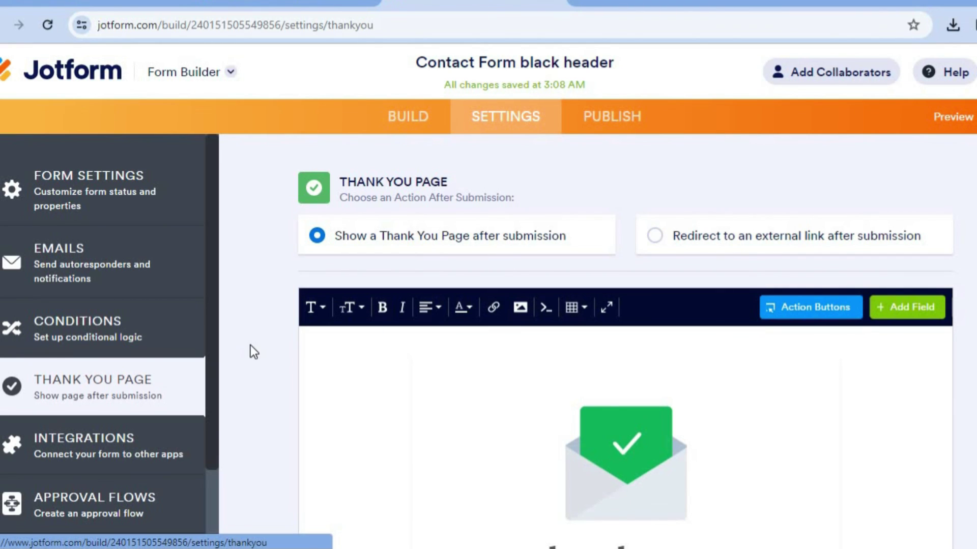
left_click(125, 340)
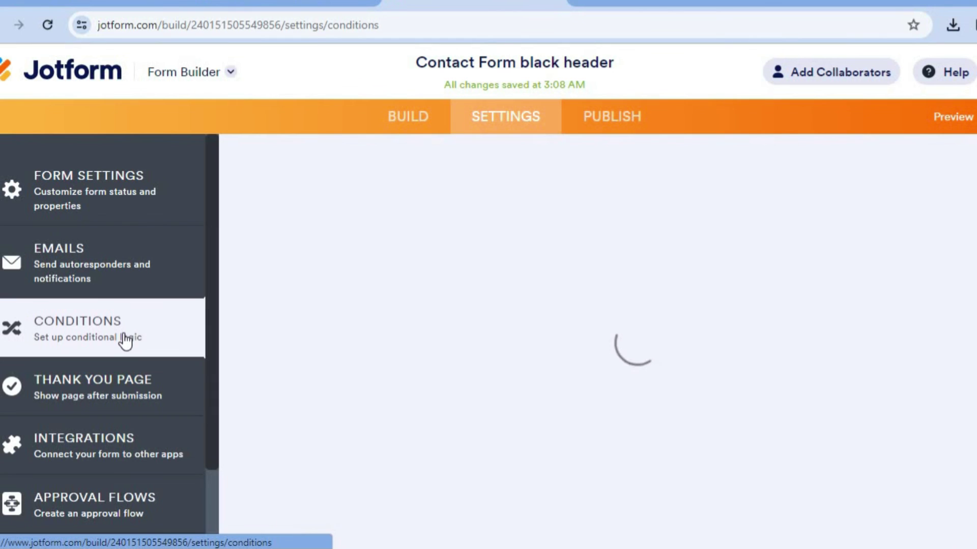